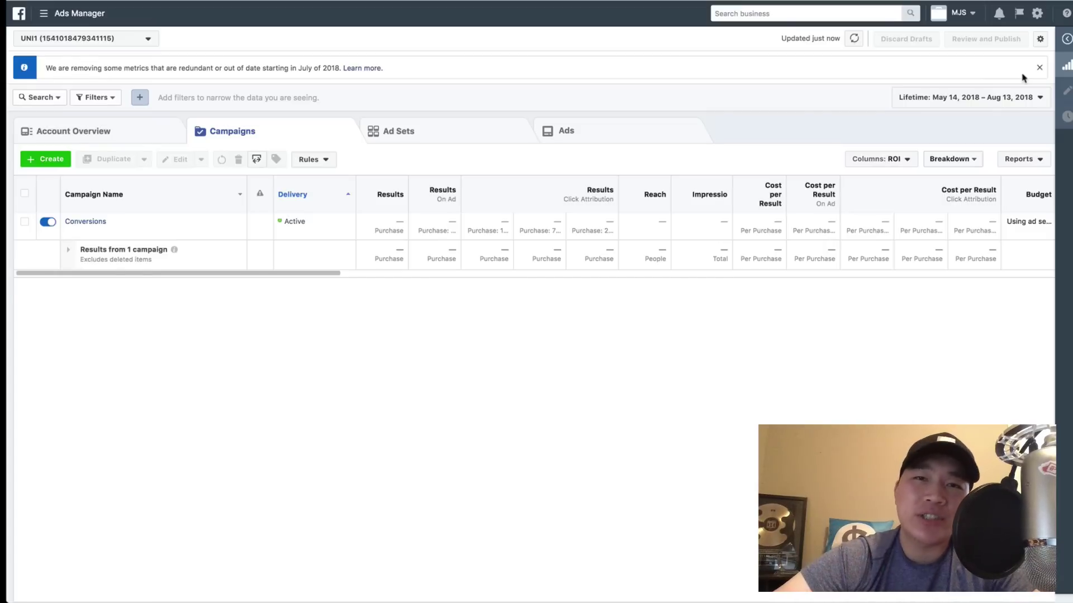
Dismiss the metrics notice and open the "Default name - Conversions" ad for editing
click(1038, 68)
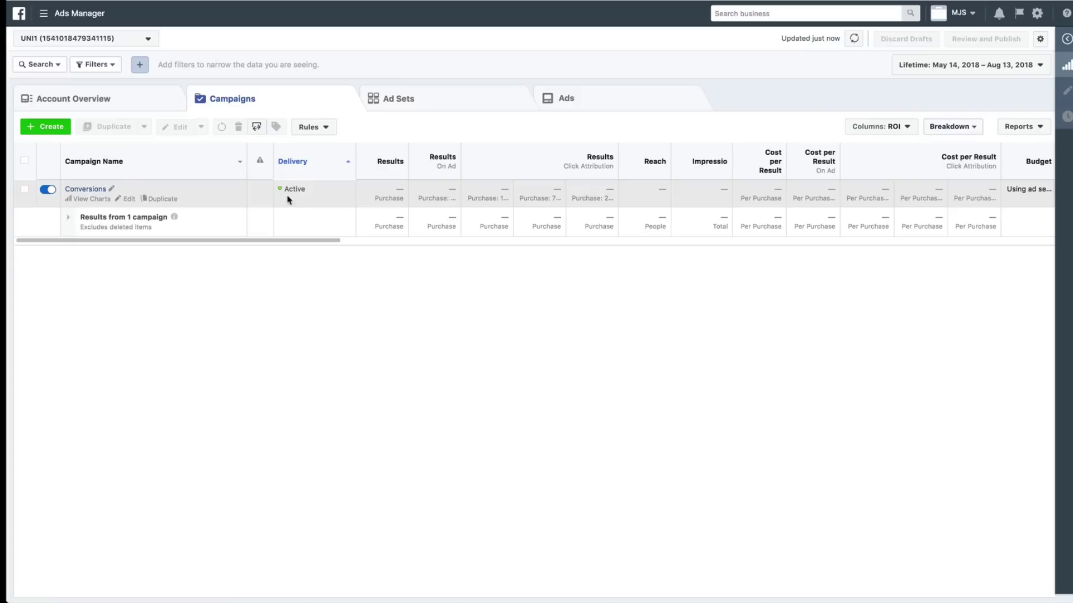
click(610, 111)
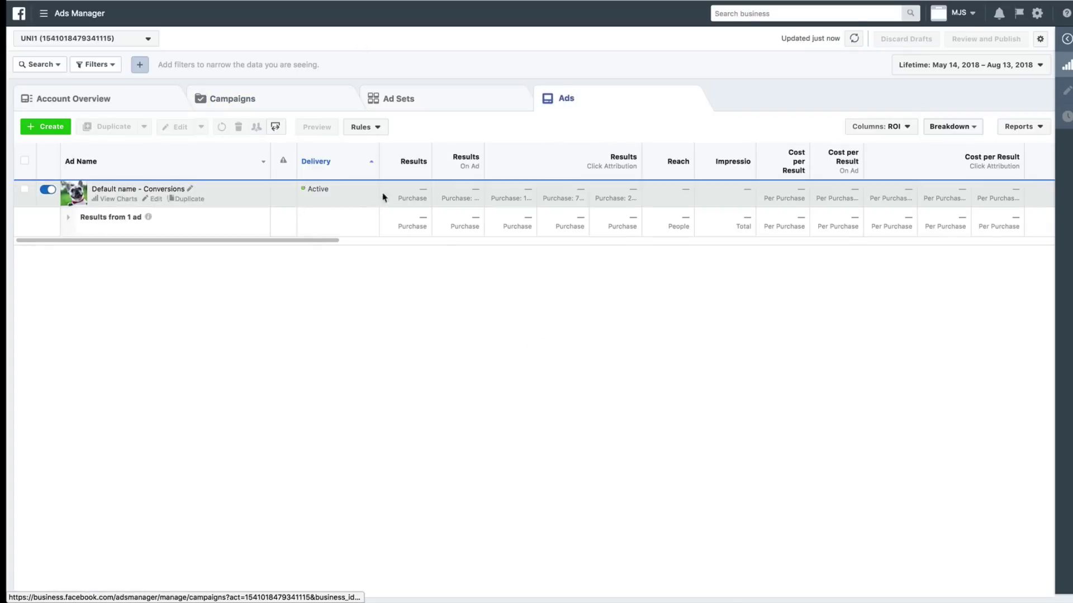
click(391, 199)
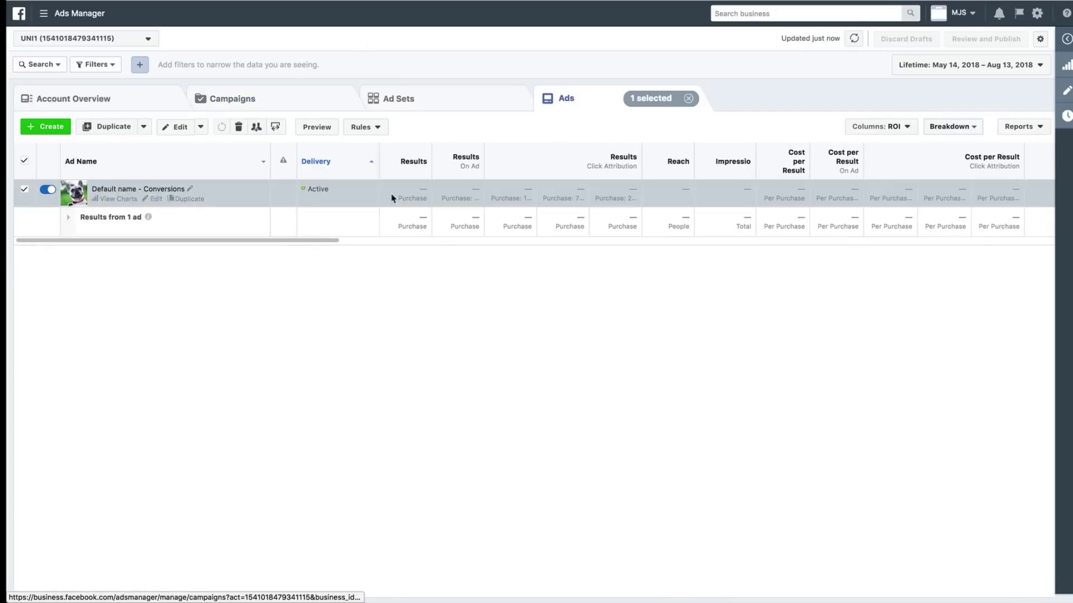
click(1064, 92)
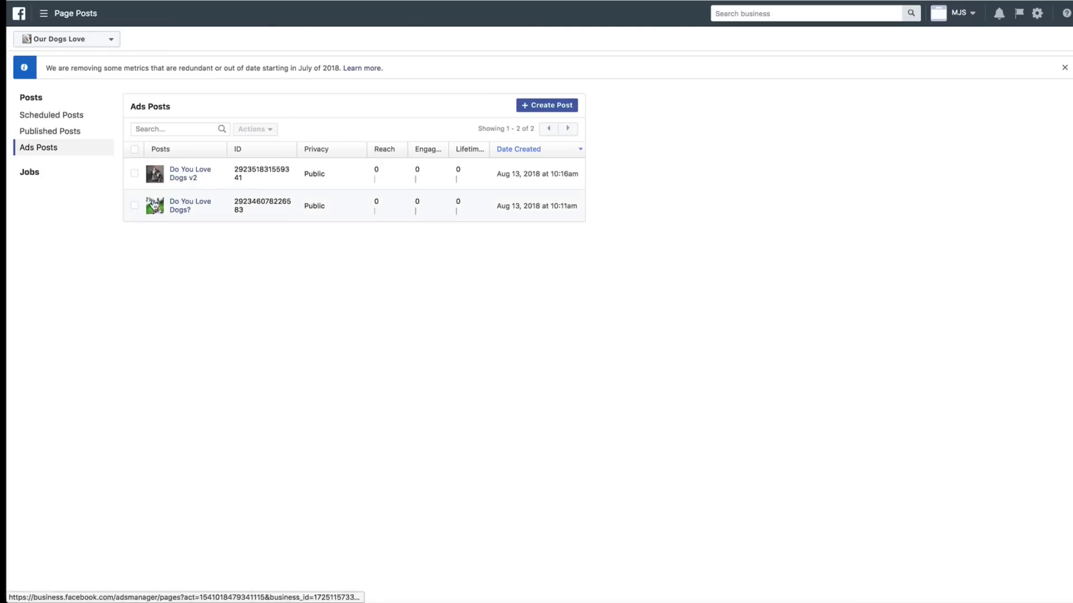
Compare the available post options of the "Do You Love Dogs?" and "Do You Love Dogs v2" ads posts in Page Posts
click(298, 210)
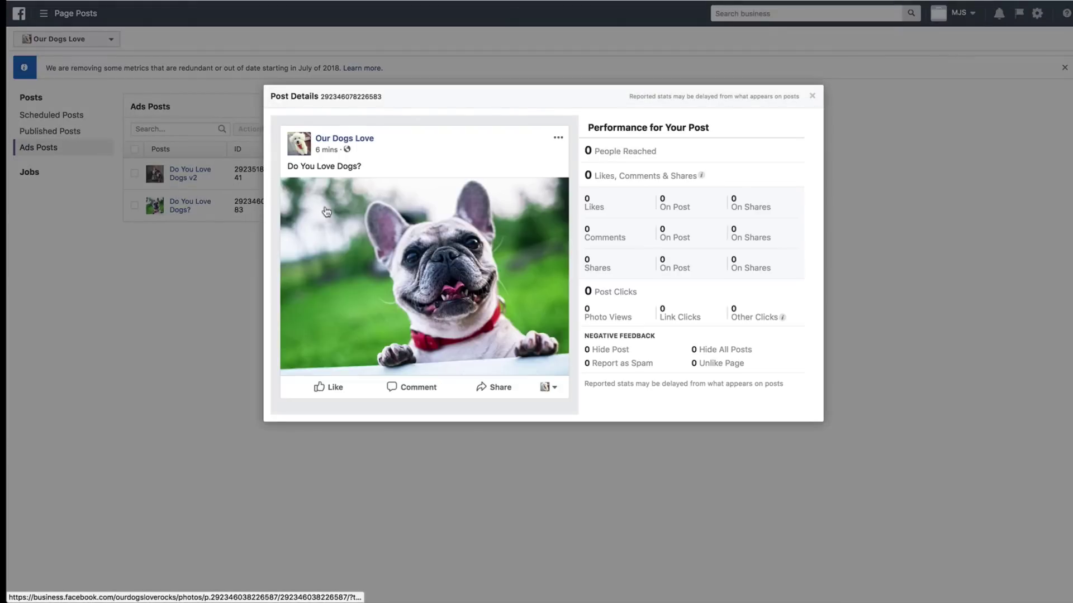
click(558, 138)
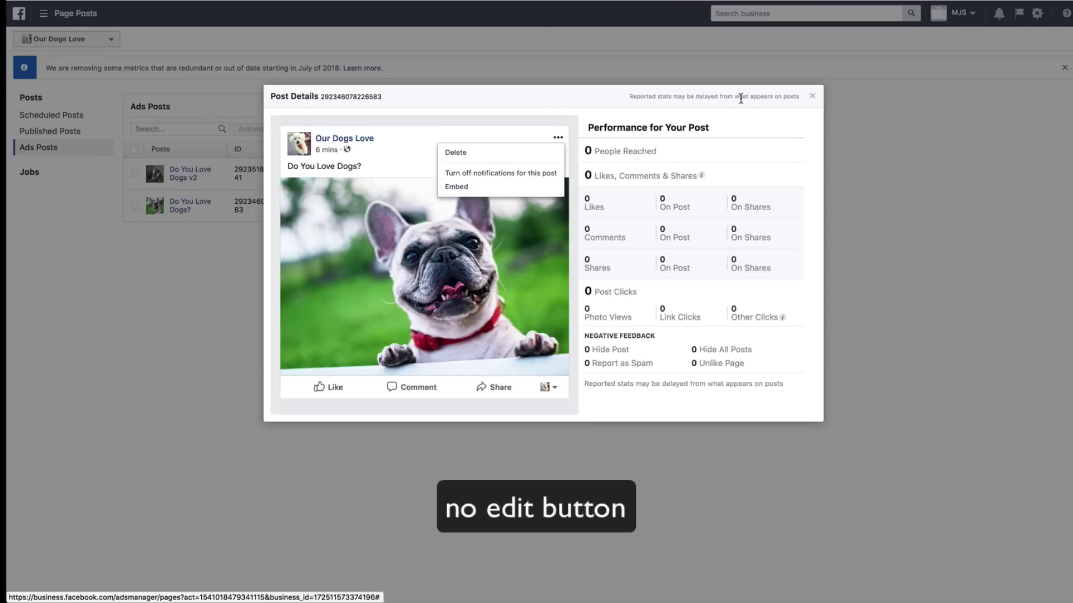
click(811, 97)
click(422, 174)
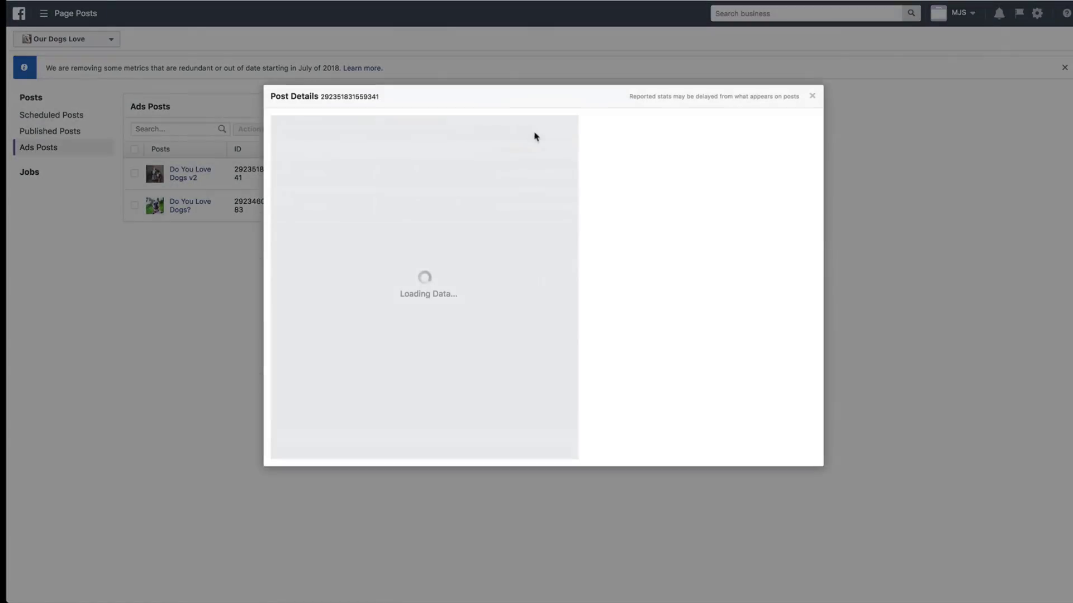
click(557, 138)
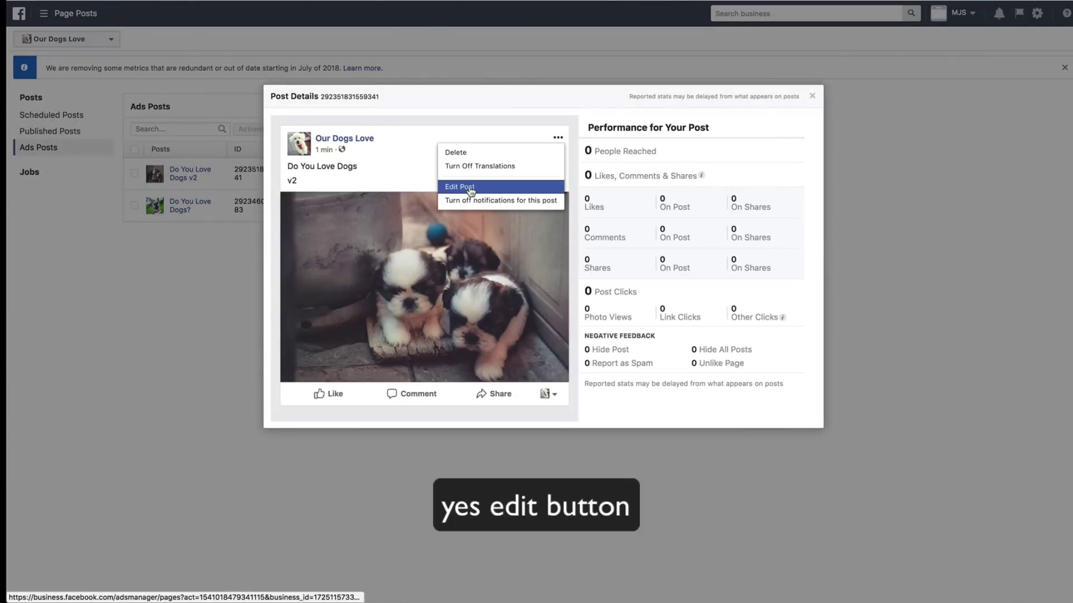
click(813, 96)
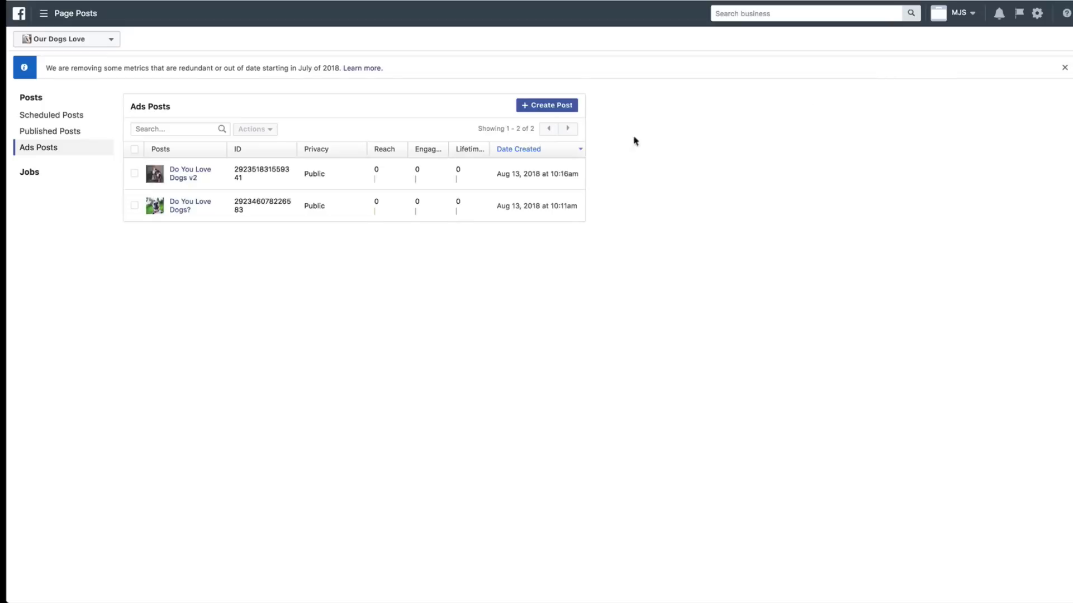
click(307, 210)
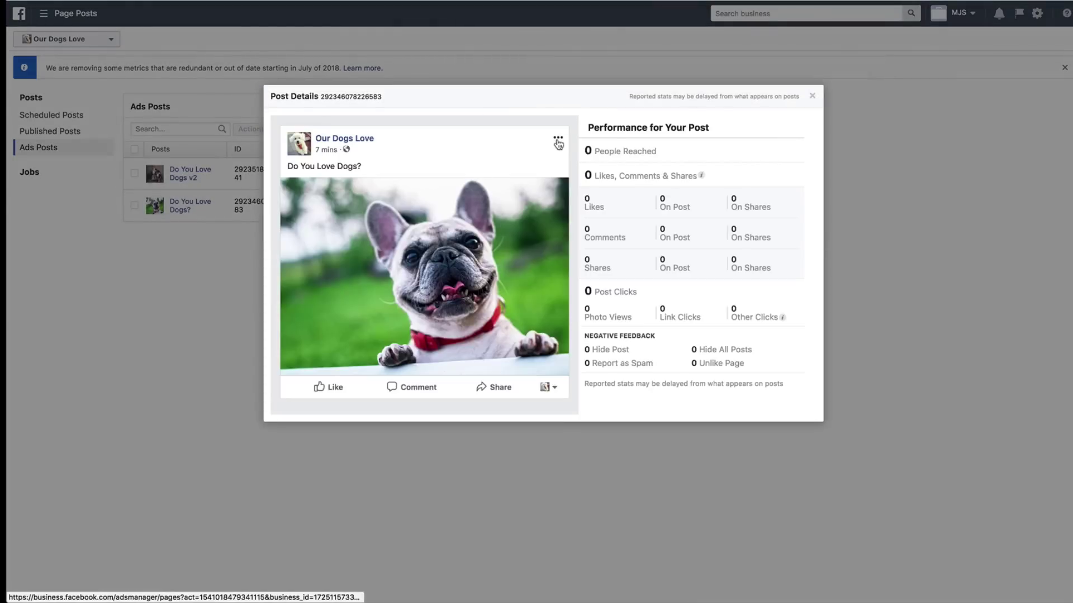
click(557, 140)
click(878, 159)
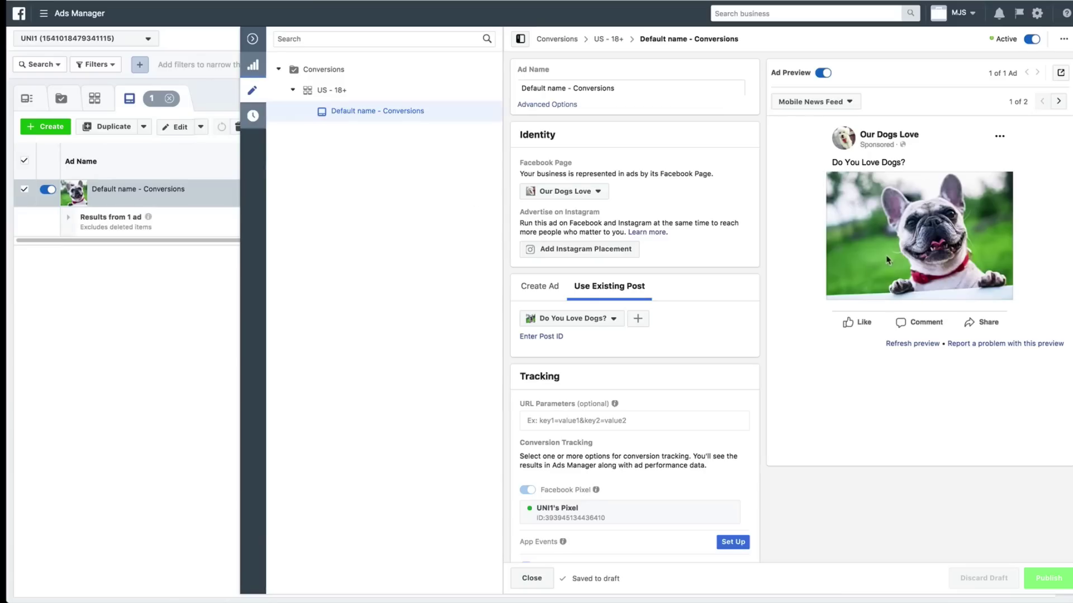
Swap the ad's existing post for "Do You Love Dogs v2" using the post ID copied from its details, and publish the ad
click(608, 326)
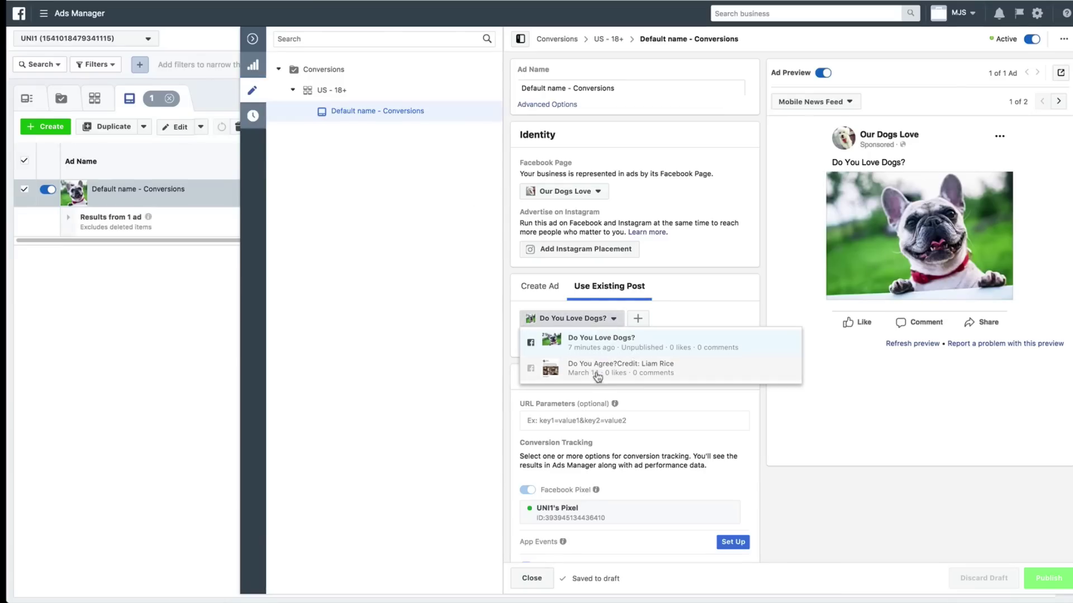
click(698, 300)
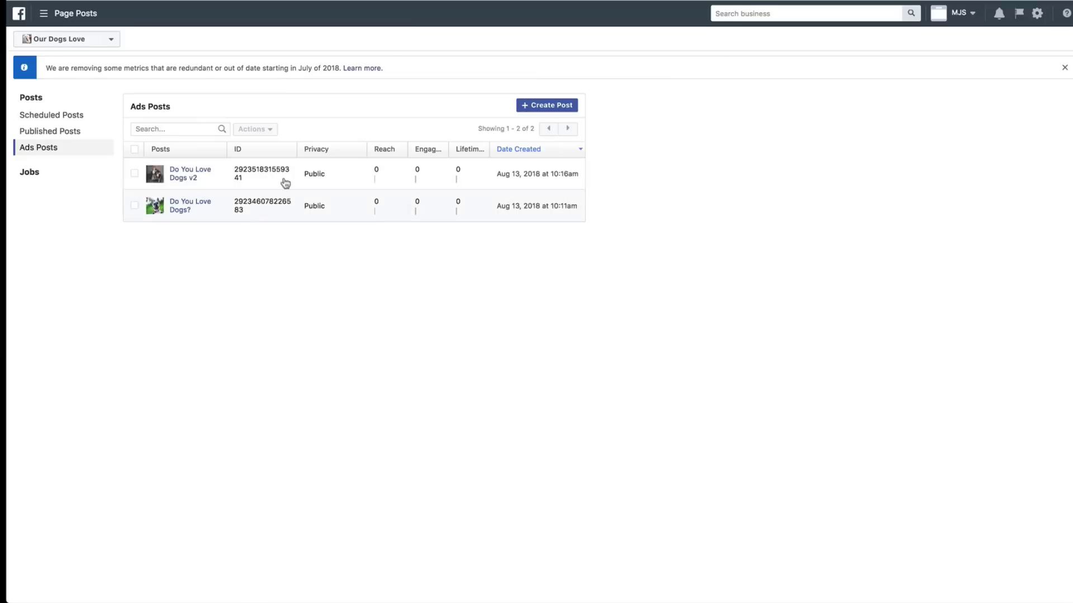
click(286, 182)
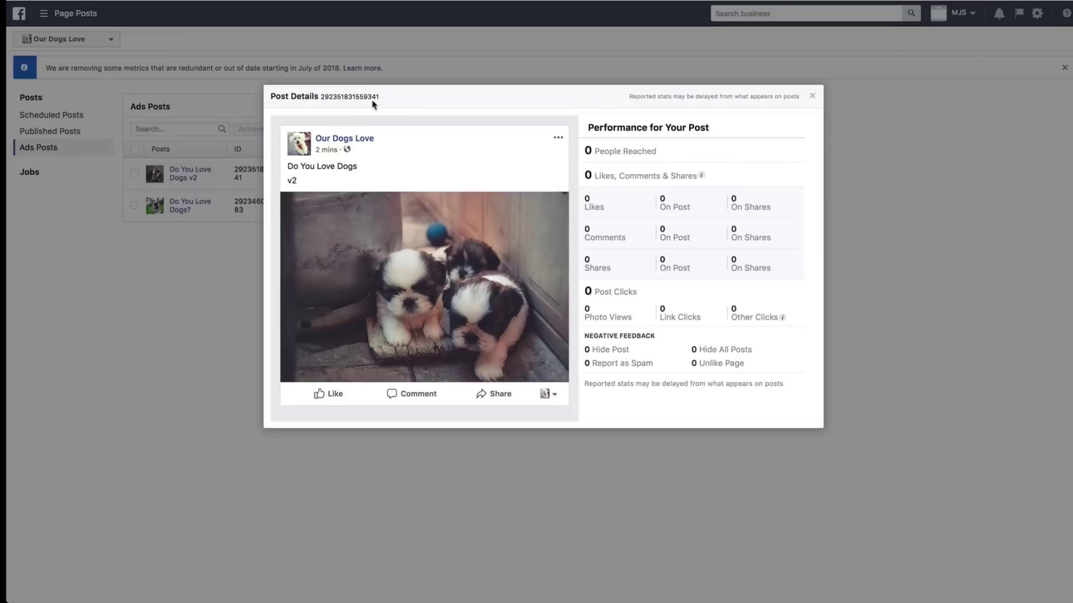
drag(386, 99, 323, 99)
key(ctrl+c)
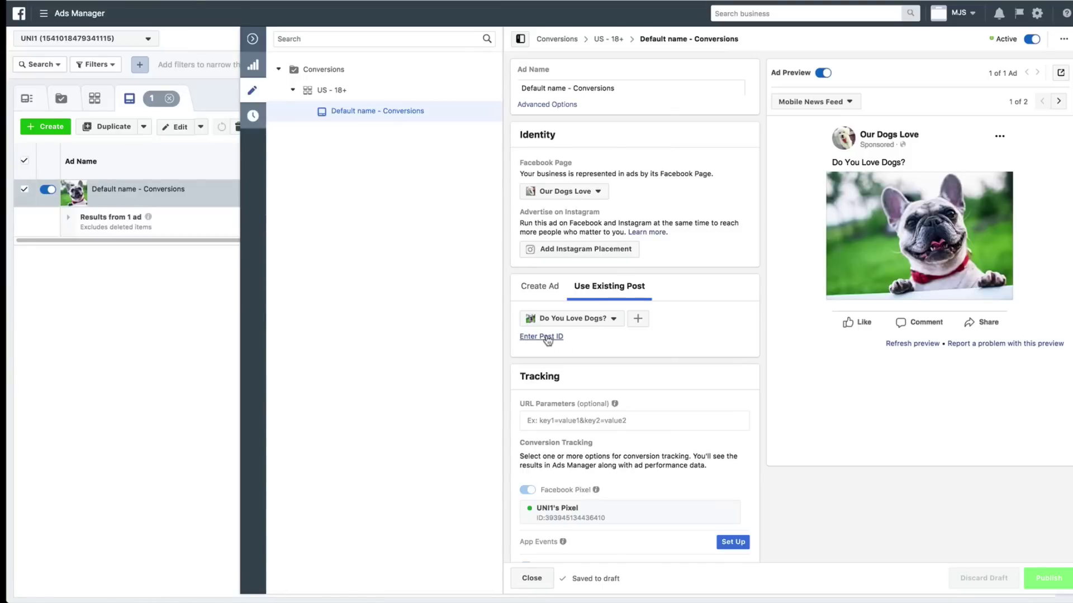
click(550, 338)
key(ctrl+v)
click(645, 340)
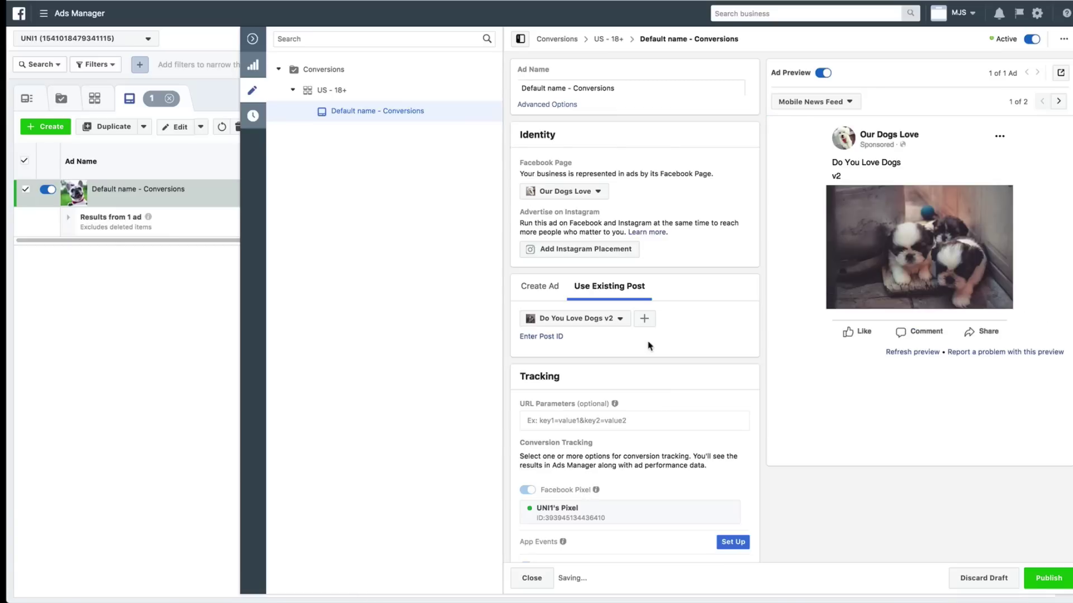
click(1035, 579)
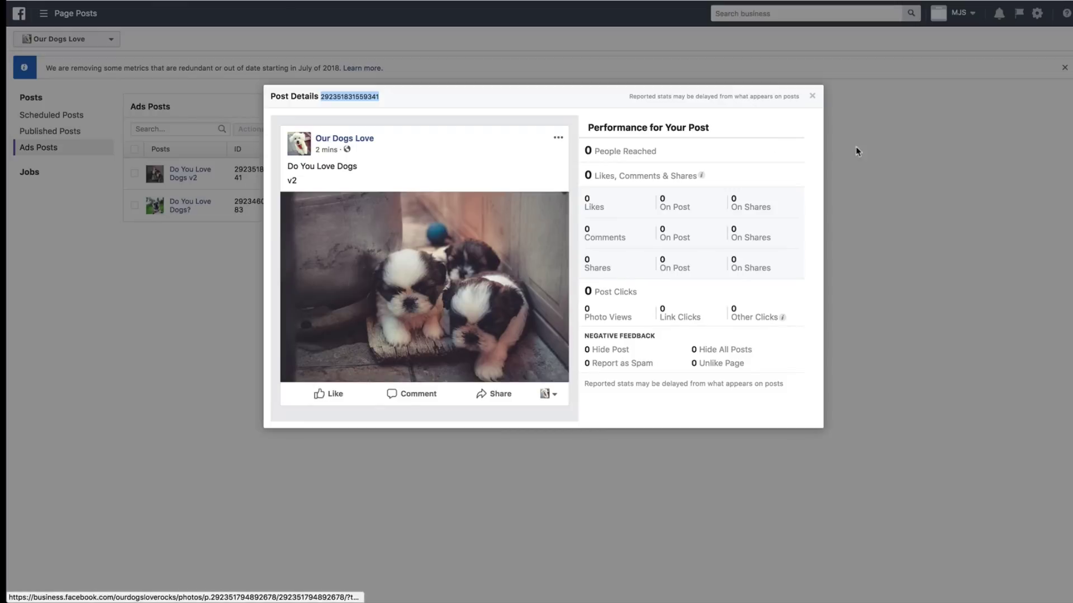
Add the line "MAKE YOUR EDITS" to the text of the "Do You Love Dogs?" ads post and save it
click(813, 97)
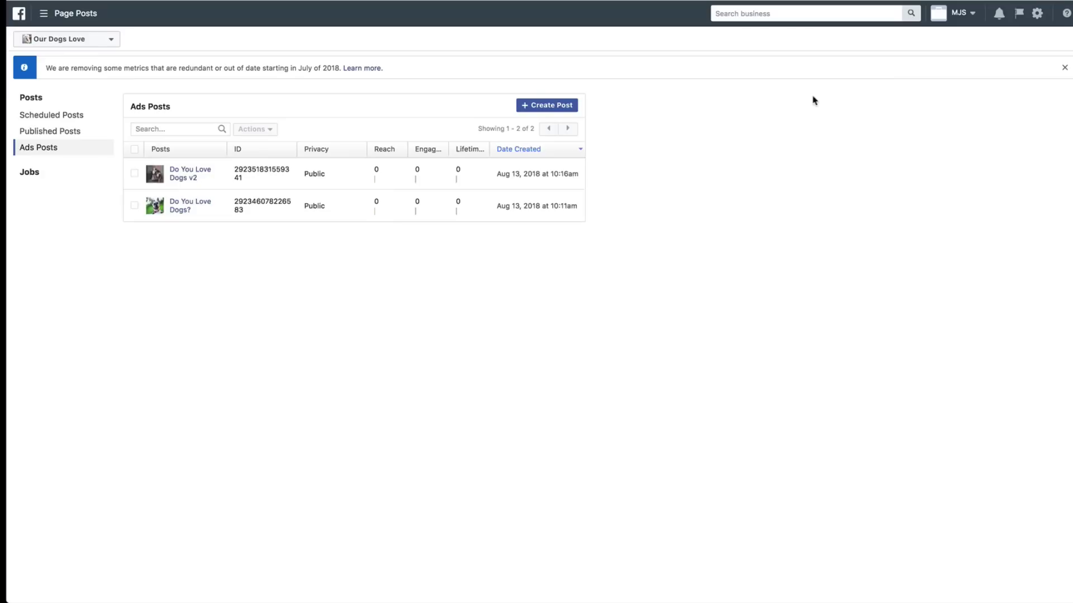
click(352, 212)
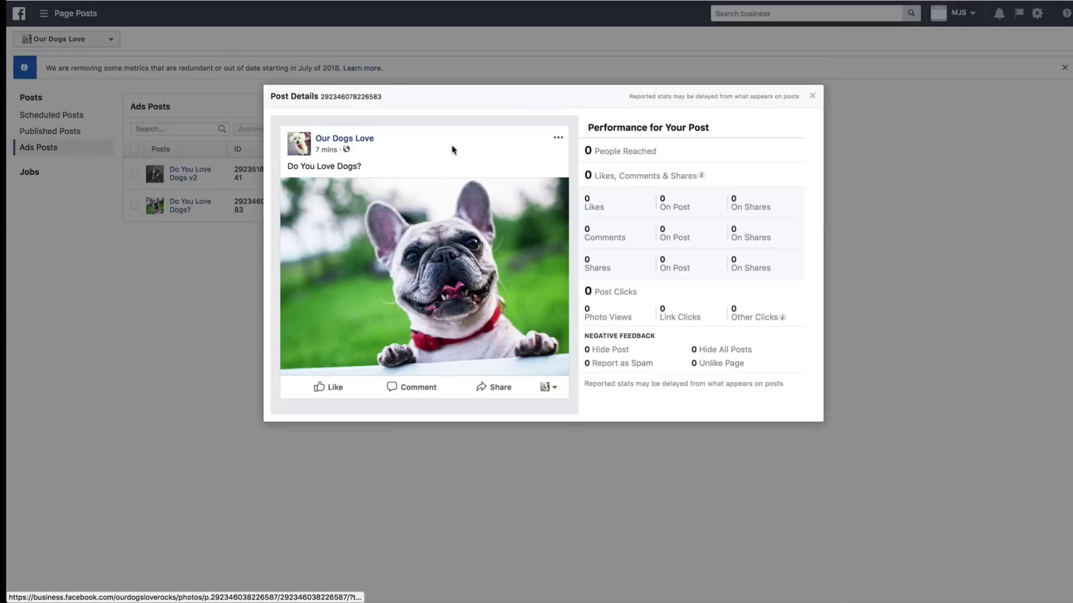
click(558, 137)
click(474, 189)
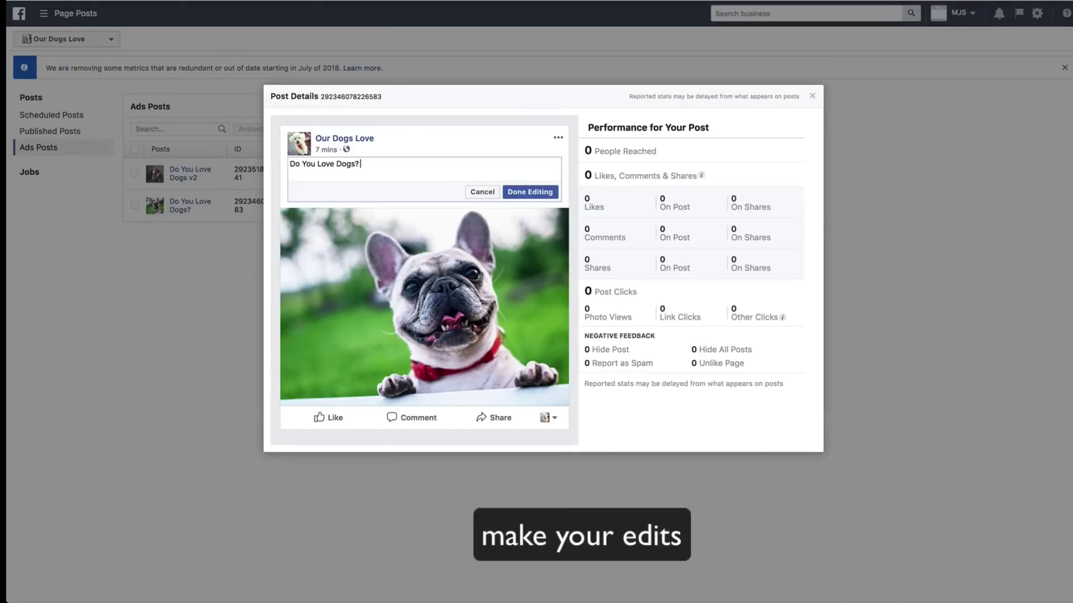
key(Return)
text(MAKE YOUR EDITS)
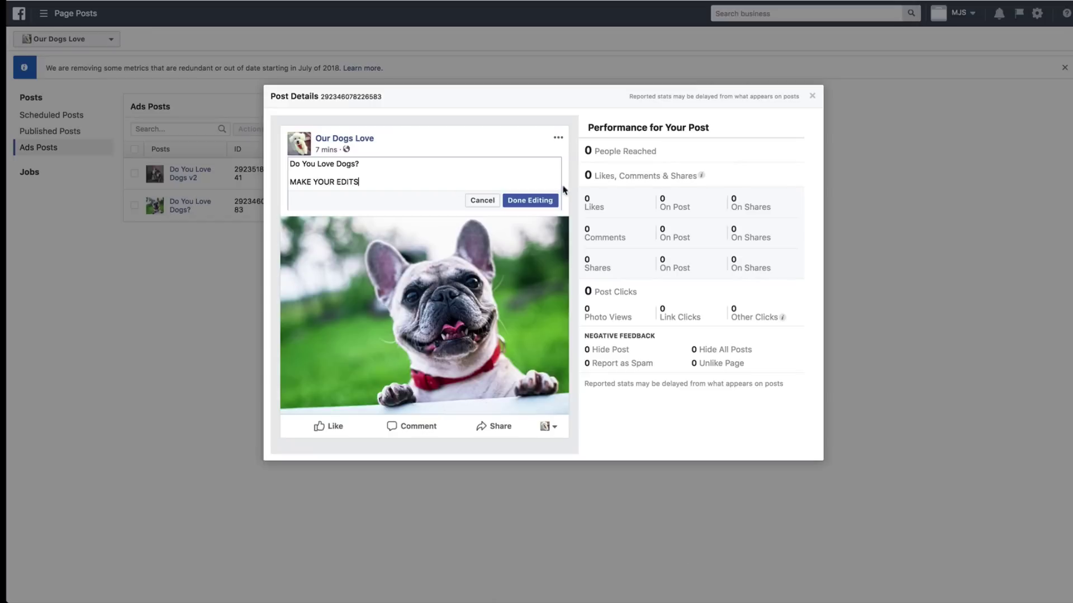
click(541, 201)
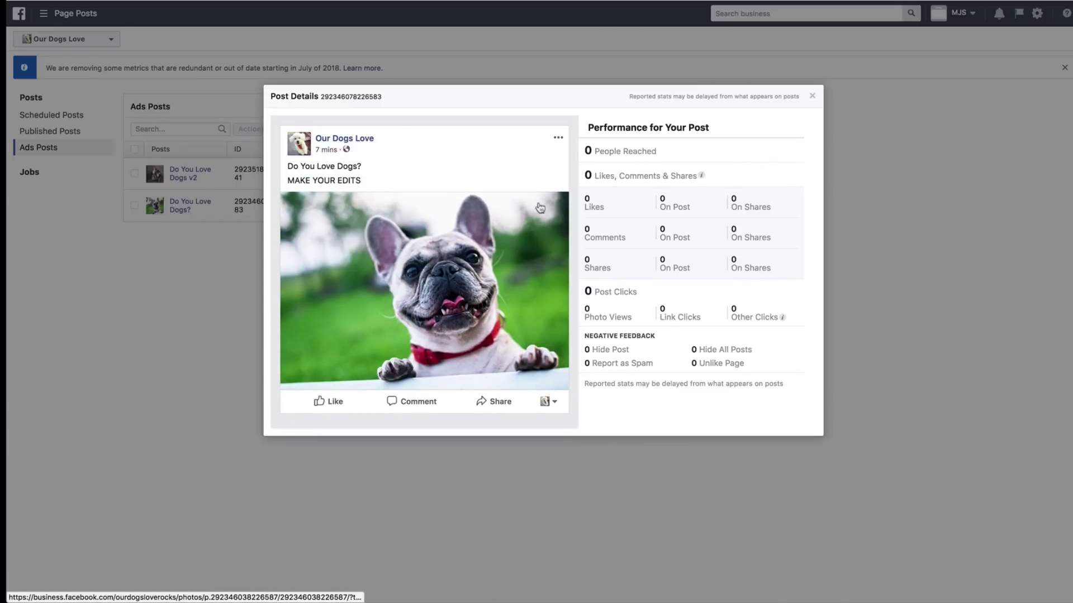
click(812, 98)
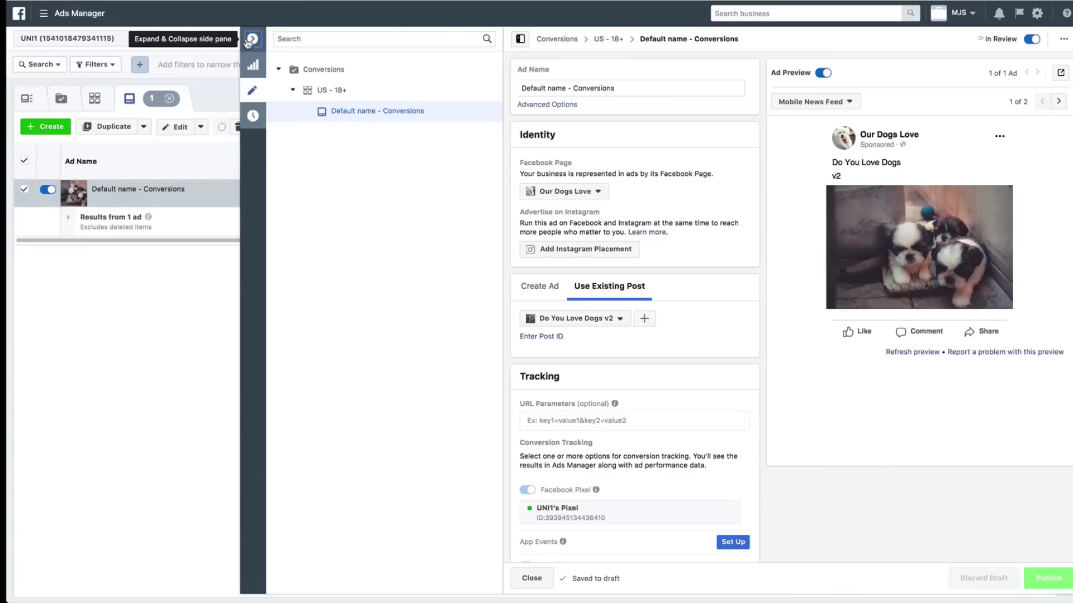
Check the Conversions campaign's delivery status and reopen its ad to review the existing posts available for selection
click(252, 39)
click(267, 97)
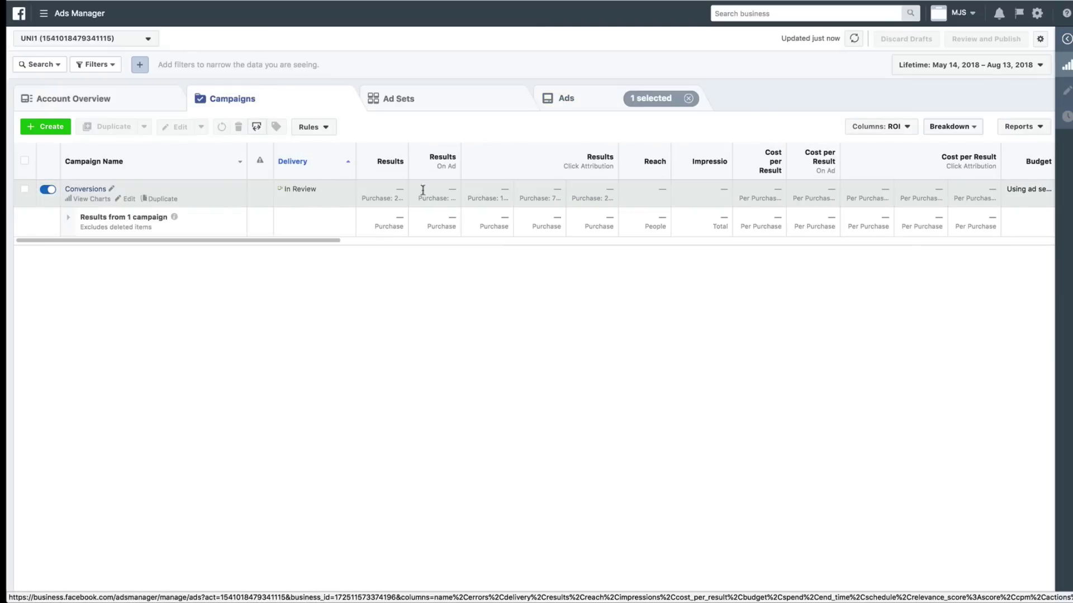
click(583, 104)
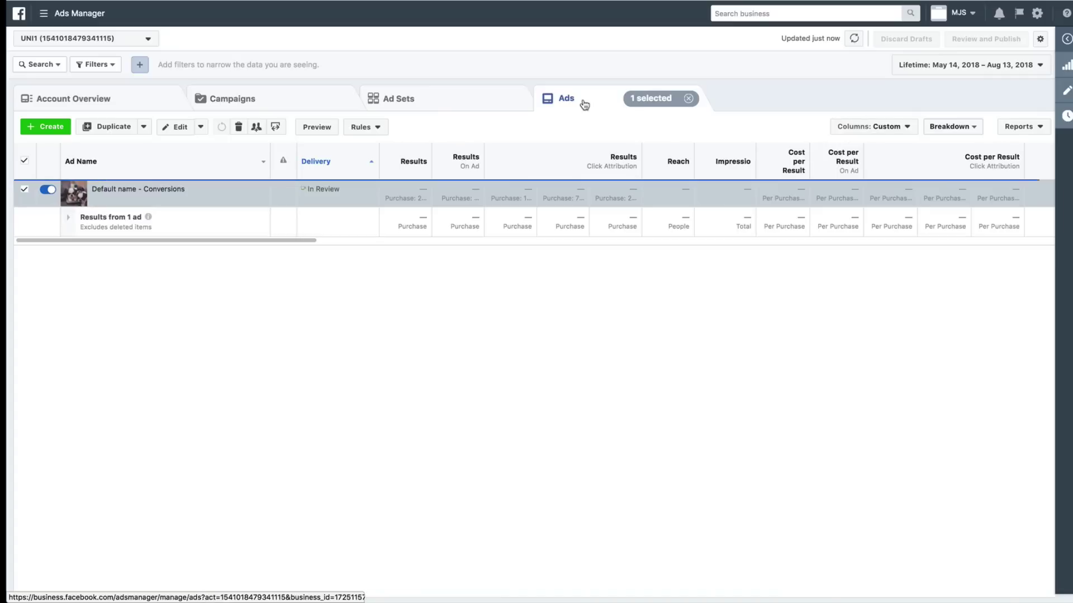
click(1063, 92)
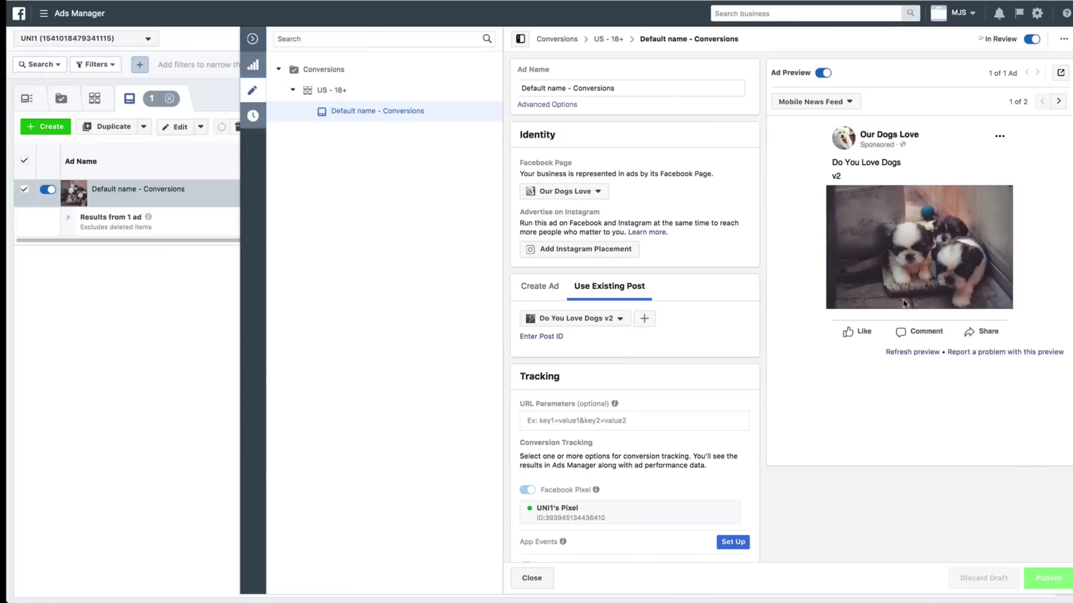
click(617, 320)
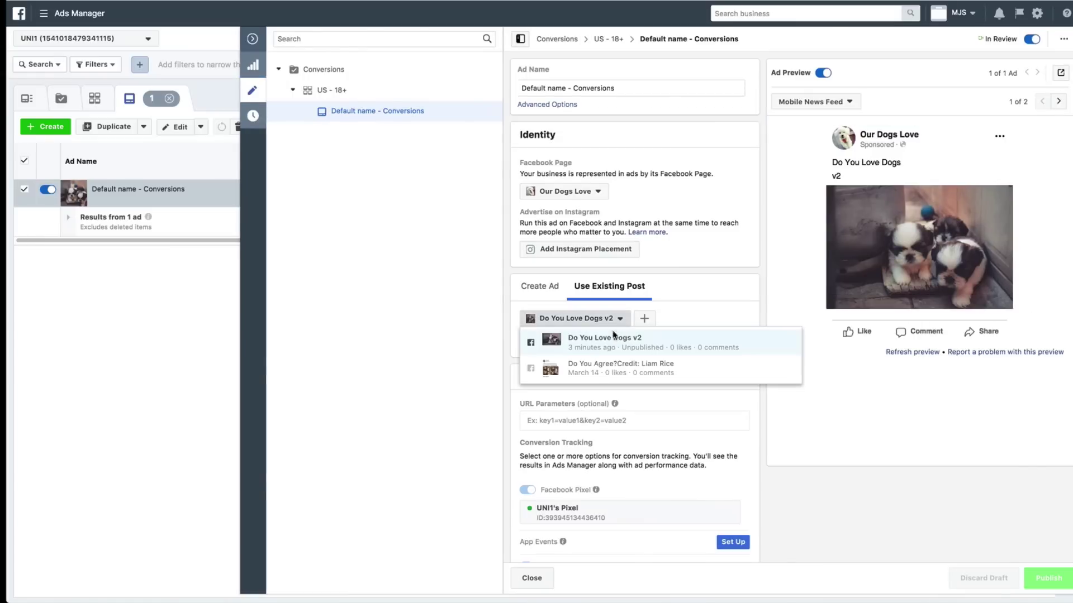
click(615, 336)
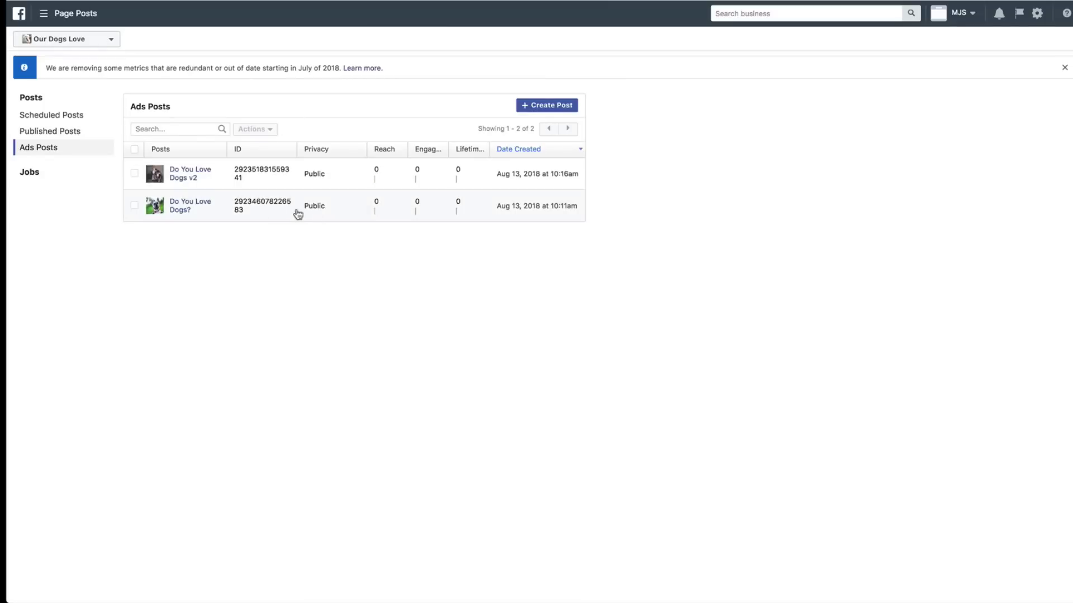
Switch the ad back to the edited "Do You Love Dogs?" post using its copied post ID, and publish the ad
click(252, 214)
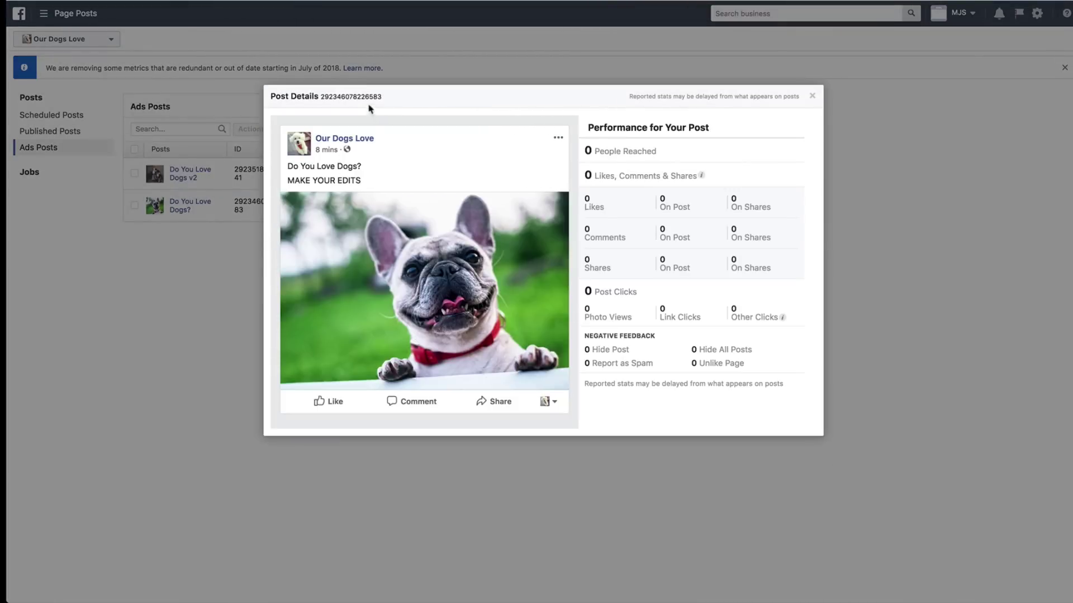
drag(382, 97, 322, 99)
key(super+c)
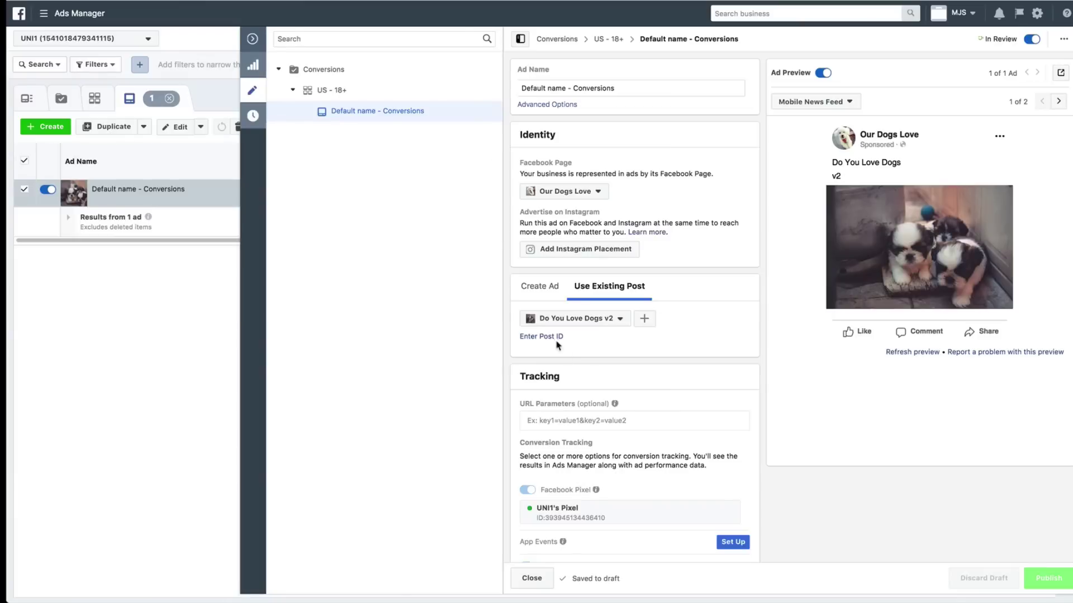
click(559, 341)
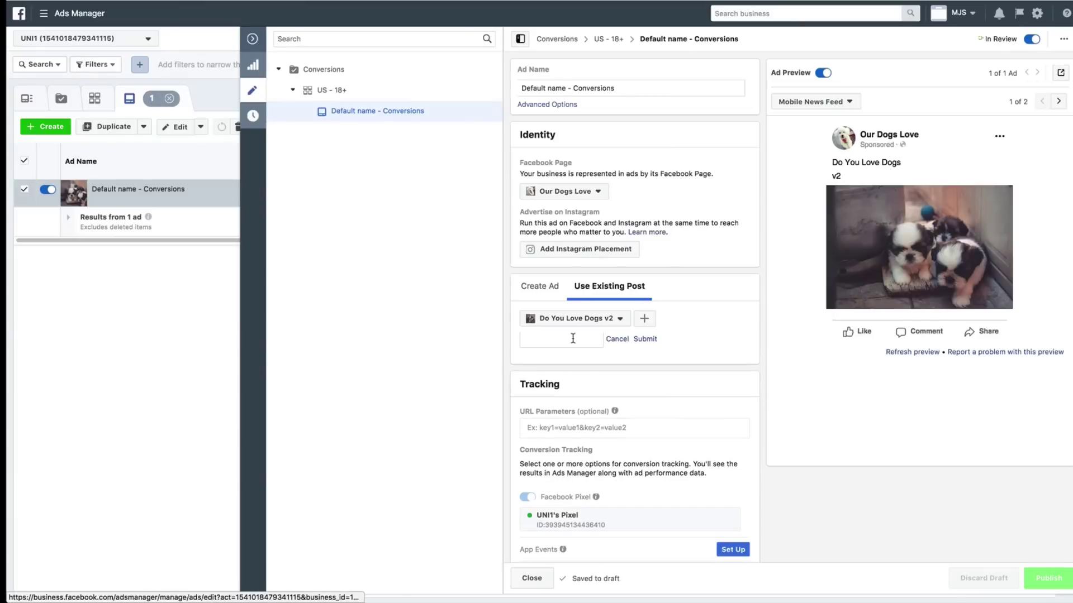
key(super+v)
click(646, 339)
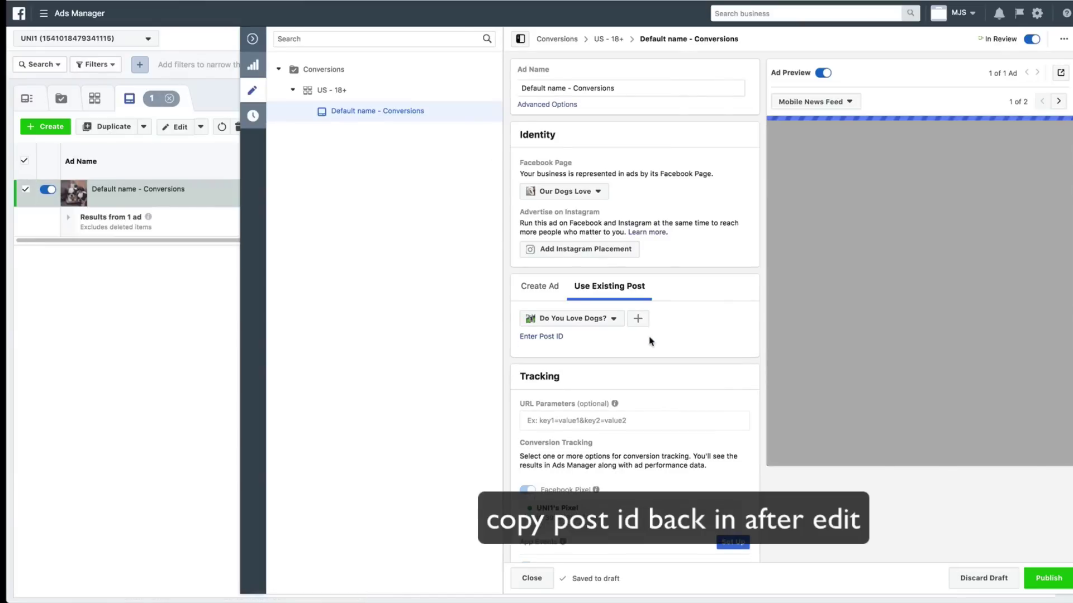
click(1049, 578)
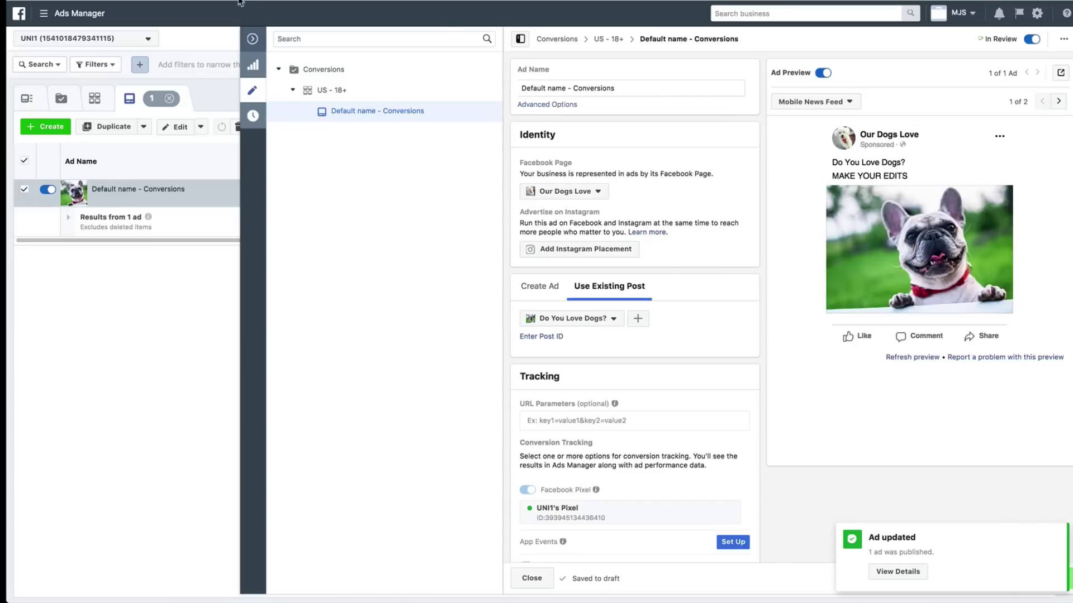
Close the ad editor and check the Conversions campaign's delivery status in the campaign list
click(252, 41)
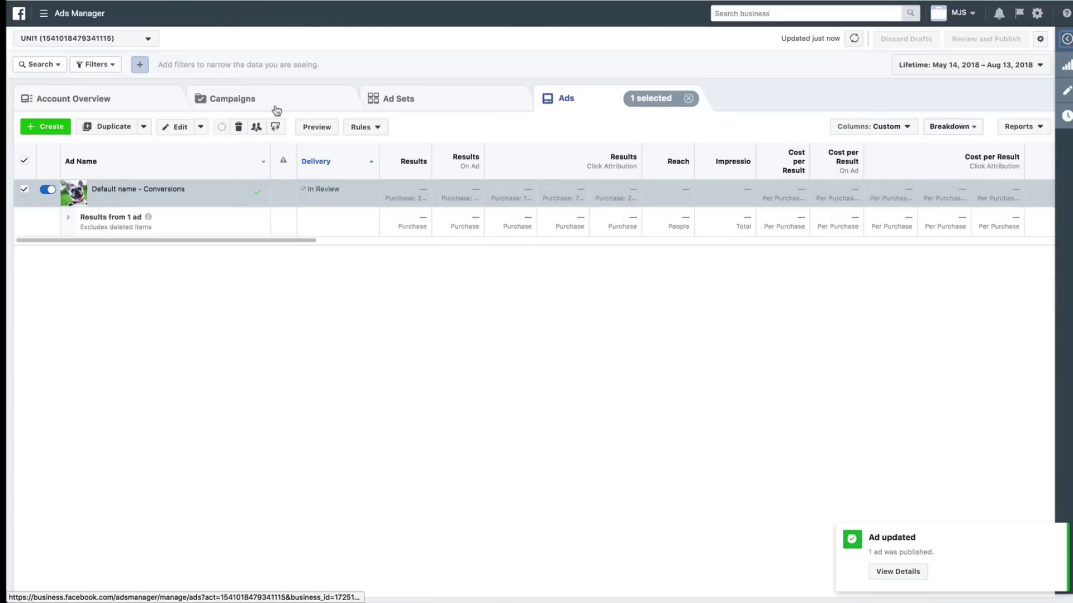
click(275, 109)
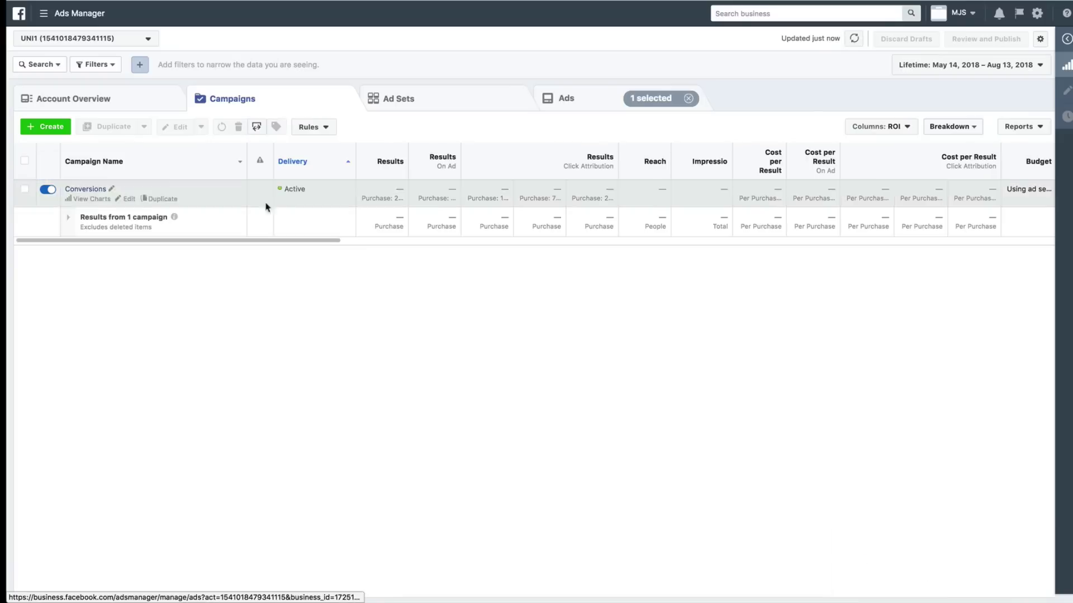